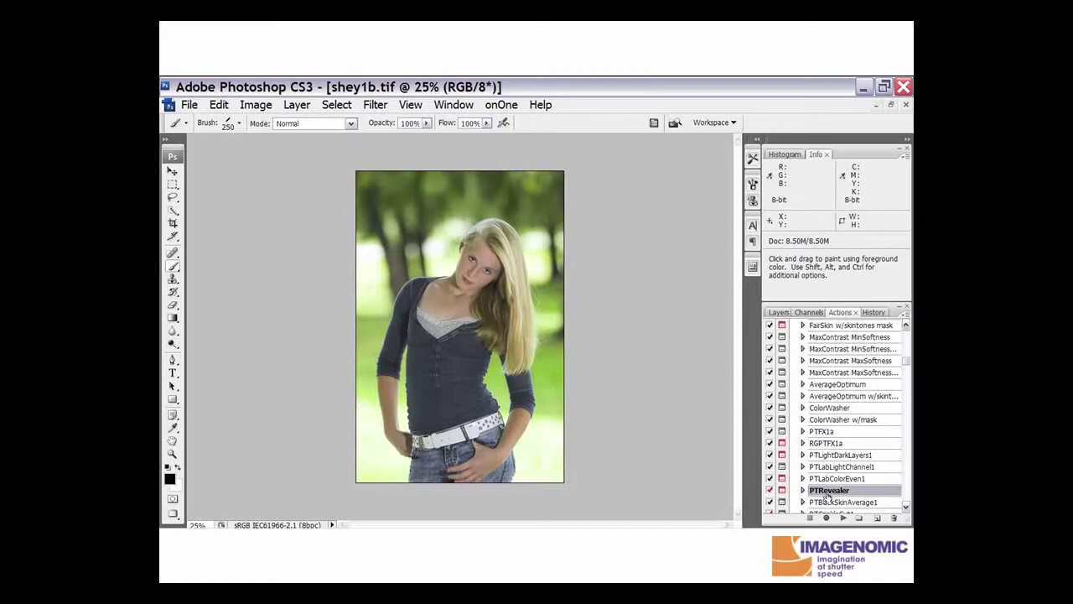
Run the PTRevealer action and accept the Portraiture smoothing, creating masked Layer 1
left_click(843, 518)
left_click_drag(499, 115, 528, 103)
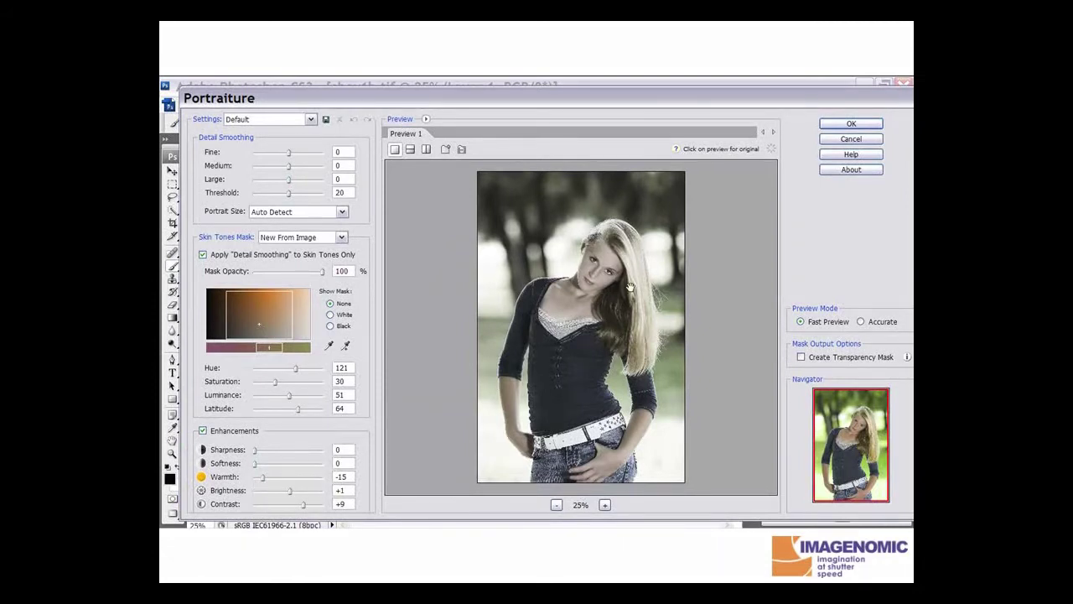
left_click(850, 124)
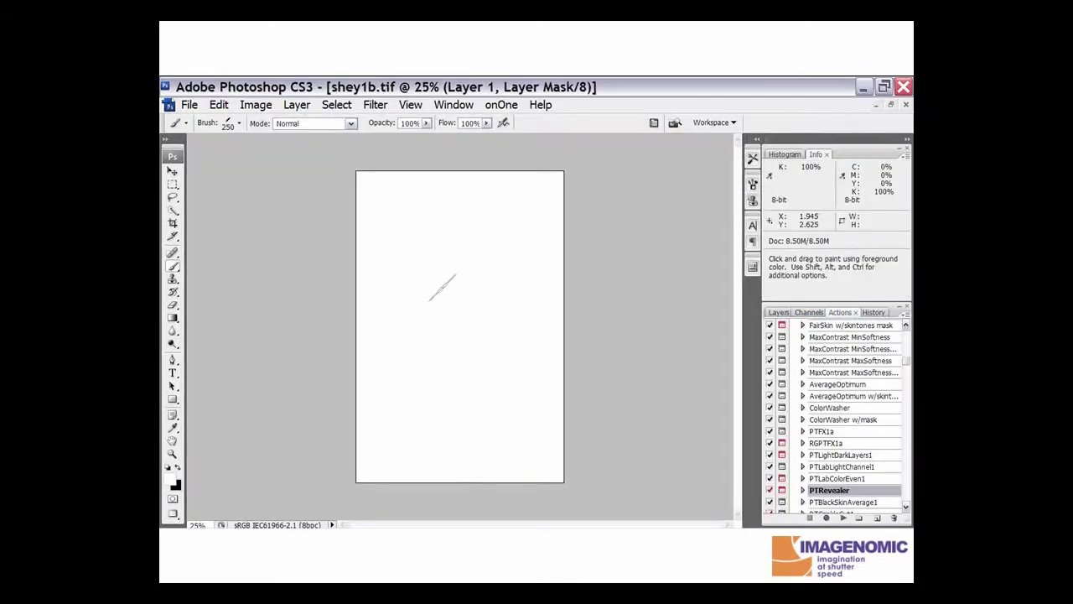
Show the Layers panel with Layer 1's shadow, glow and bevel effects above Background
left_click(779, 314)
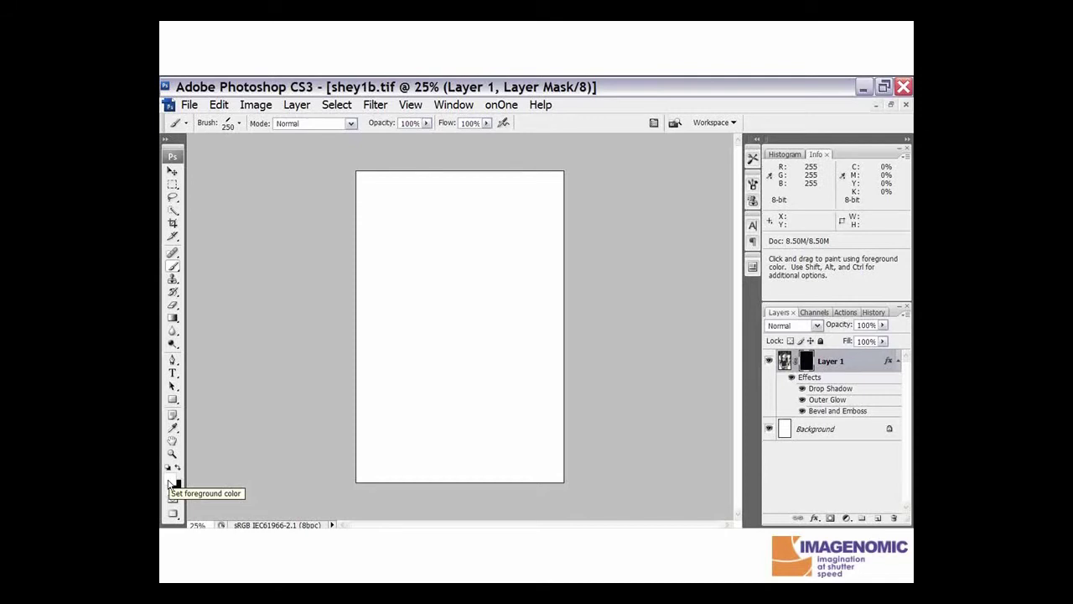
Switch to white and paint Layer 1's mask over the figure to reveal her
key("x")
mouse_move(413, 295)
left_mouse_down()
mouse_move(480, 334)
mouse_move(442, 281)
mouse_move(500, 313)
mouse_move(444, 252)
mouse_move(474, 235)
mouse_move(503, 252)
mouse_move(440, 225)
mouse_move(411, 277)
mouse_move(432, 352)
mouse_move(420, 348)
mouse_move(457, 382)
mouse_move(490, 386)
mouse_move(511, 319)
mouse_move(515, 369)
mouse_move(480, 409)
mouse_move(449, 413)
mouse_move(409, 382)
mouse_move(423, 423)
mouse_move(470, 437)
mouse_move(495, 415)
mouse_move(499, 350)
mouse_move(522, 312)
mouse_move(516, 260)
mouse_move(469, 226)
mouse_move(415, 289)
left_mouse_up()
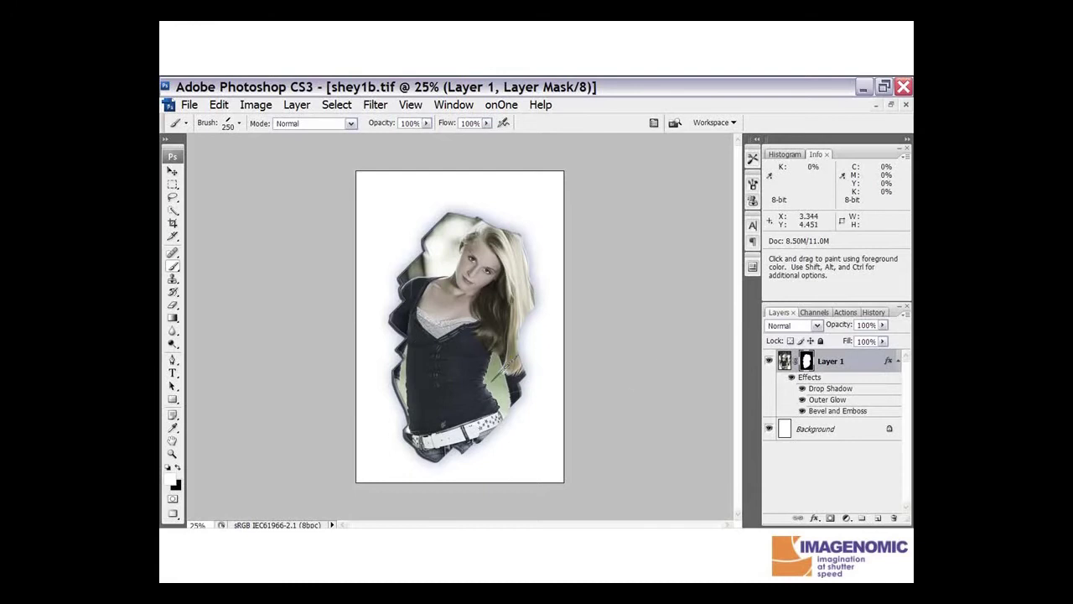
Set Layer 1's drop shadow size to 46 px, adjust its angle, and re-enable Outer Glow
double_click(824, 378)
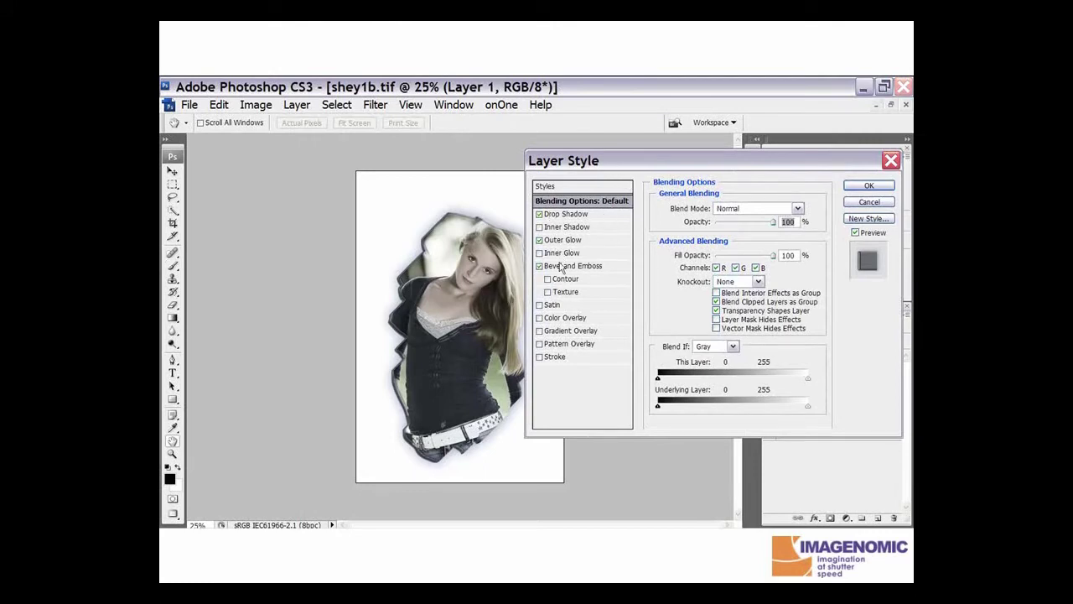
left_click(540, 214)
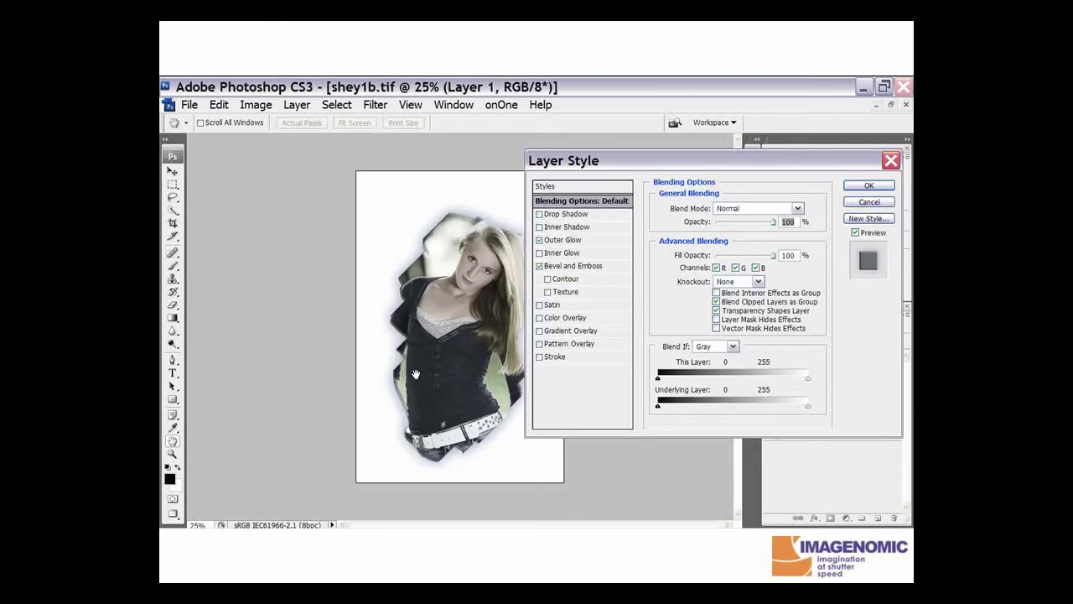
left_click(539, 215)
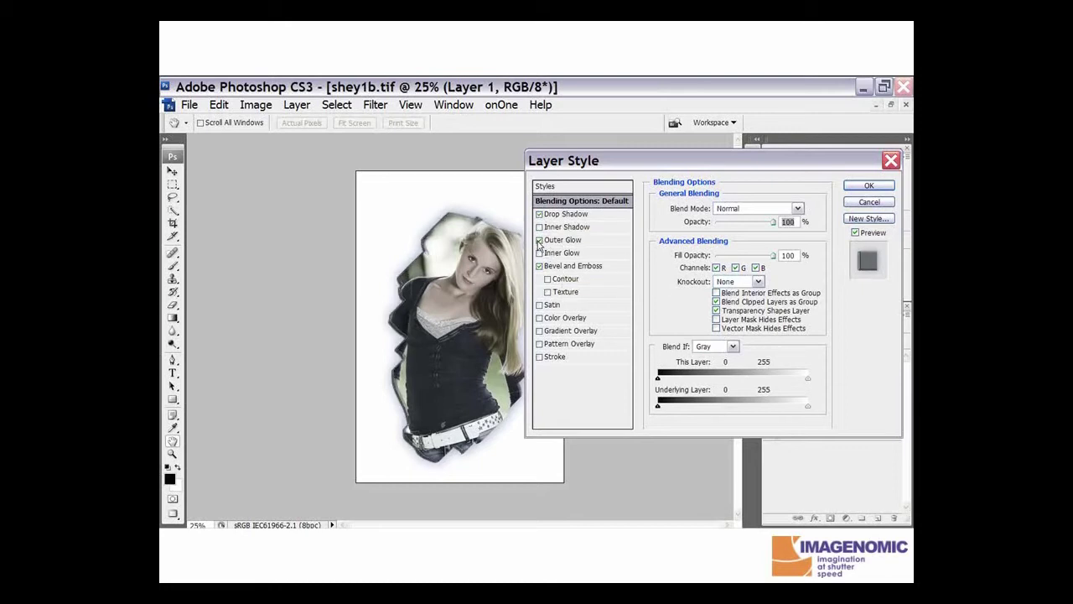
left_click(578, 215)
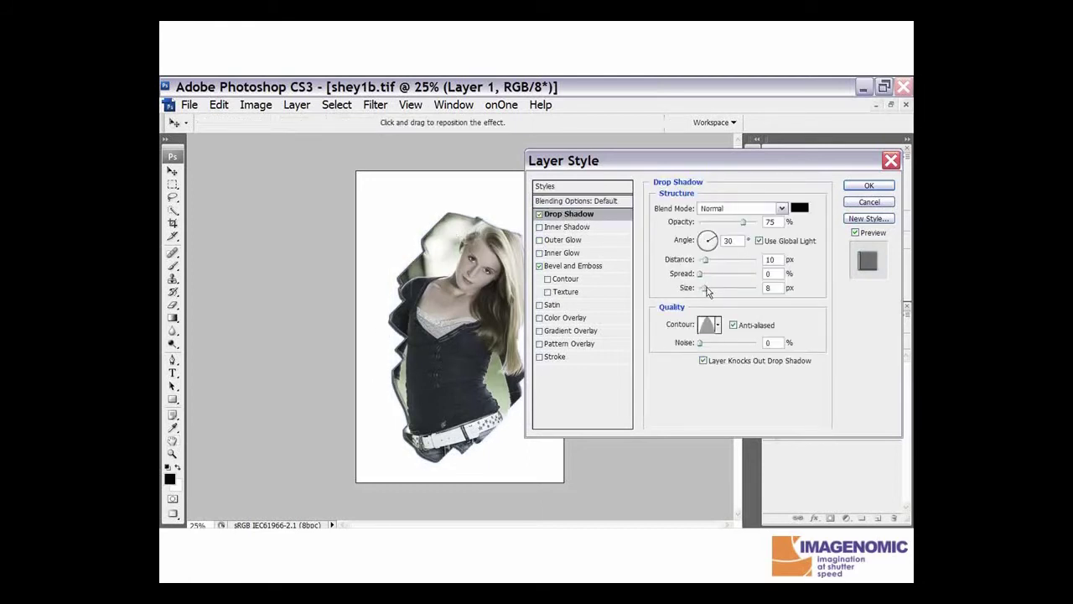
left_click_drag(707, 290, 712, 288)
left_click_drag(714, 238, 705, 240)
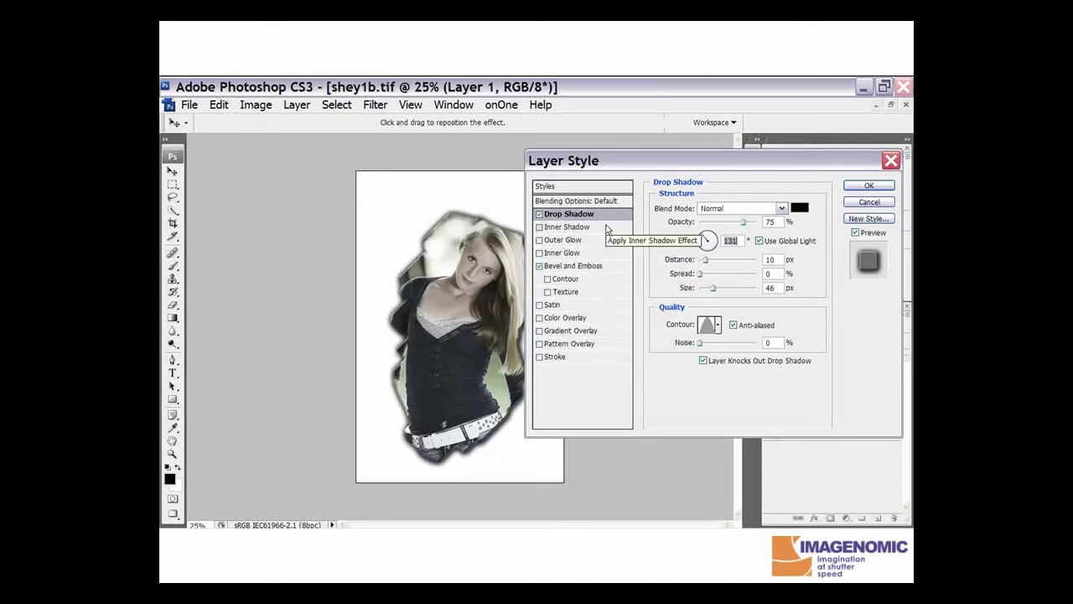
left_click(540, 241)
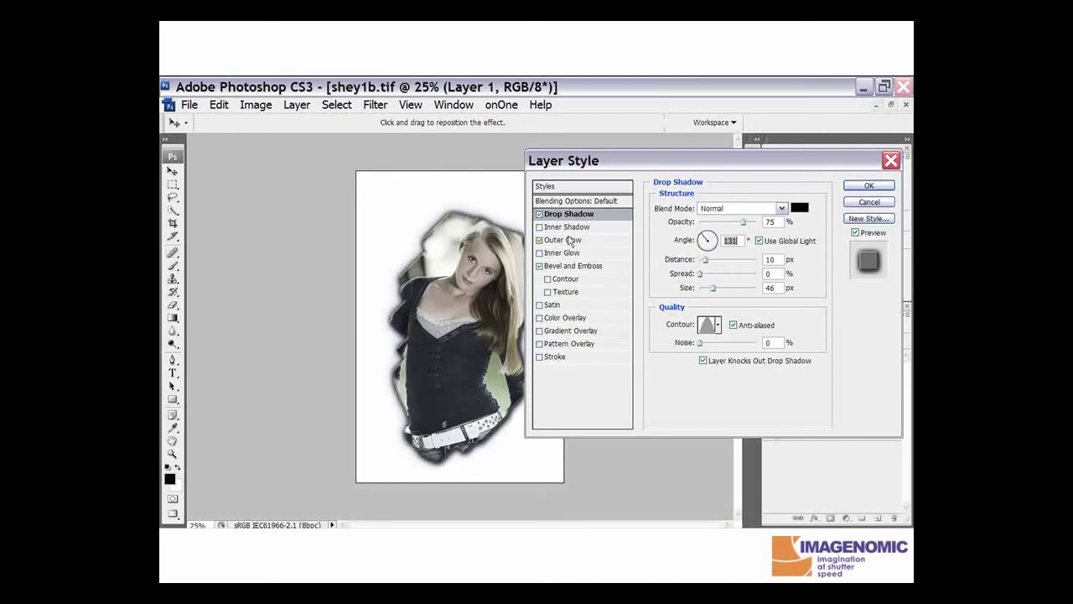
left_click(869, 186)
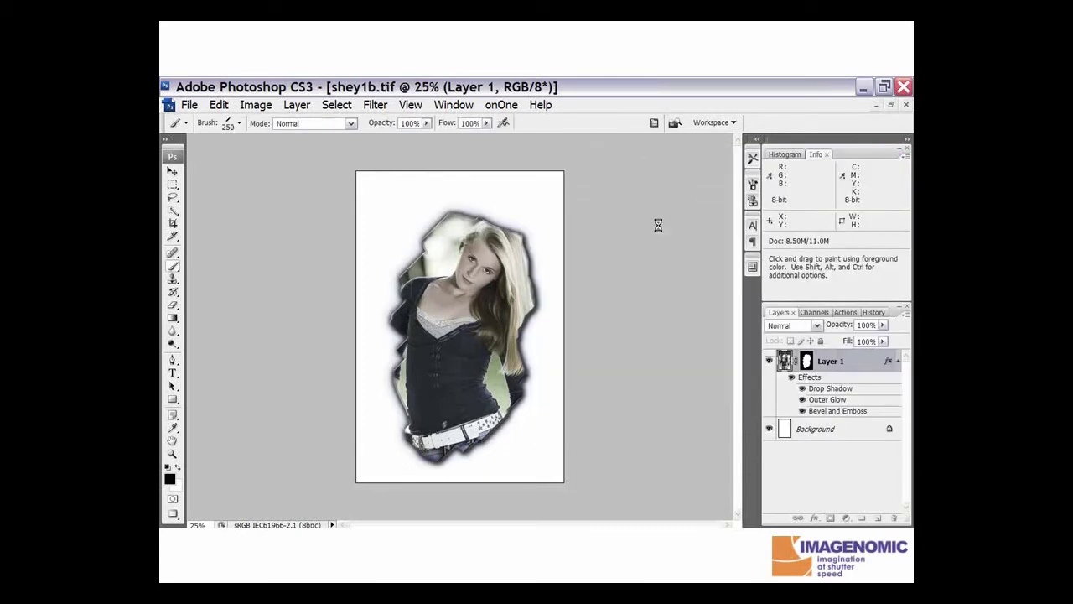
left_click(753, 182)
Choose the PT1 decorative brush and shrink it to 400 px
left_click_drag(731, 226, 733, 362)
left_click(663, 362)
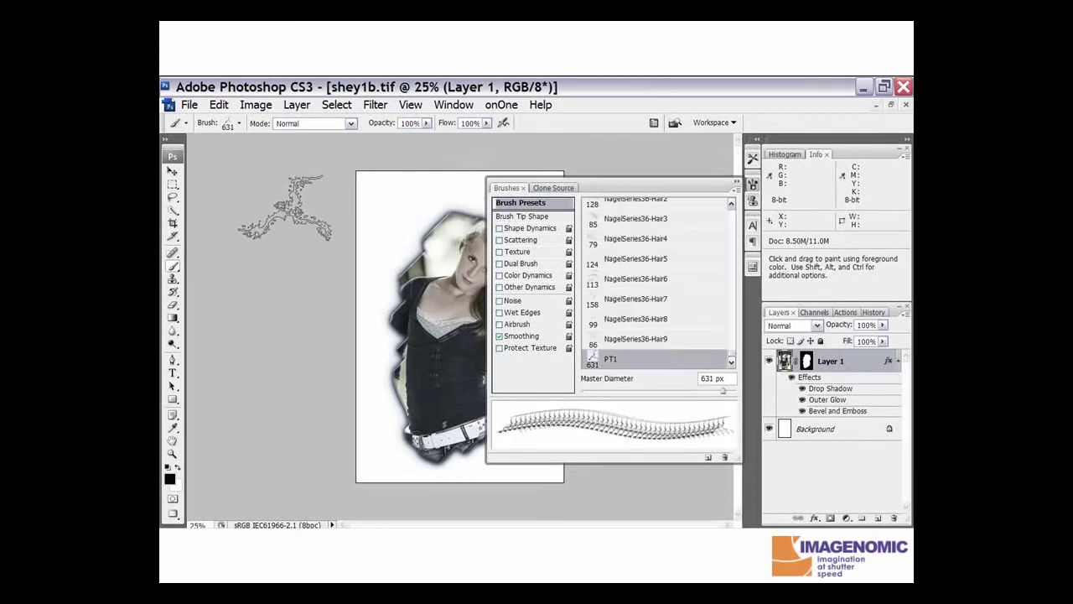
left_click(283, 195)
key("bracketleft")
key("bracketleft")
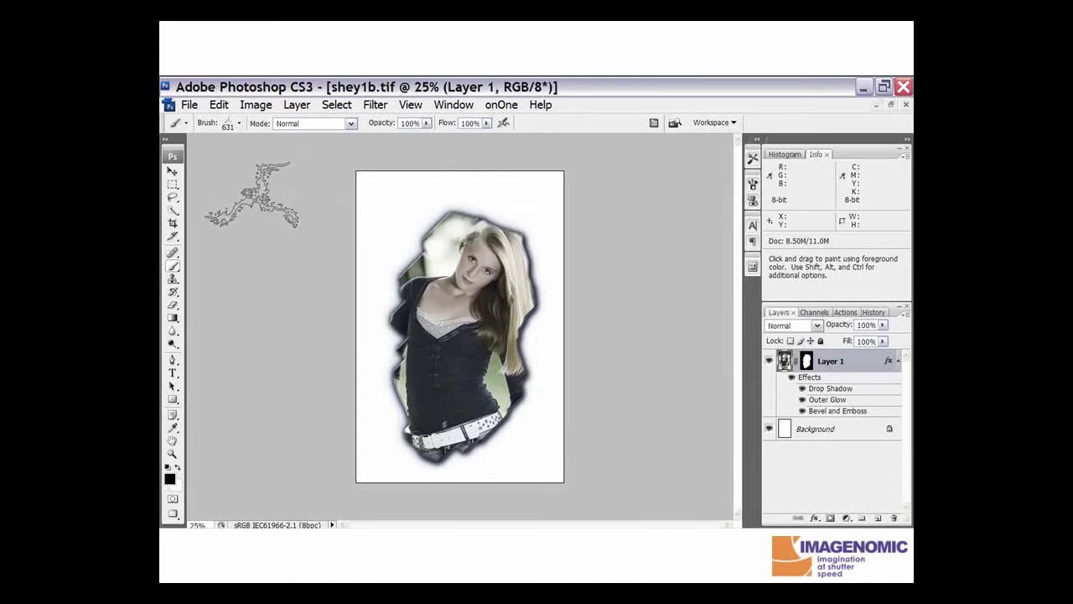
key("bracketleft")
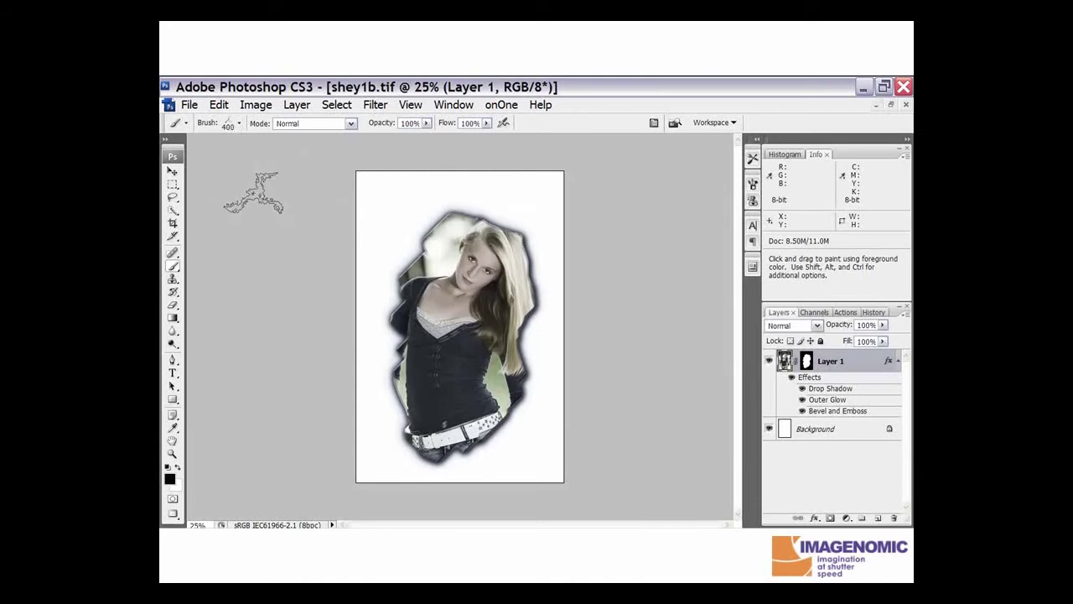
Stamp the PT1 texture into Layer 1's mask along the portrait's surroundings
key("ctrl+backslash")
key("x")
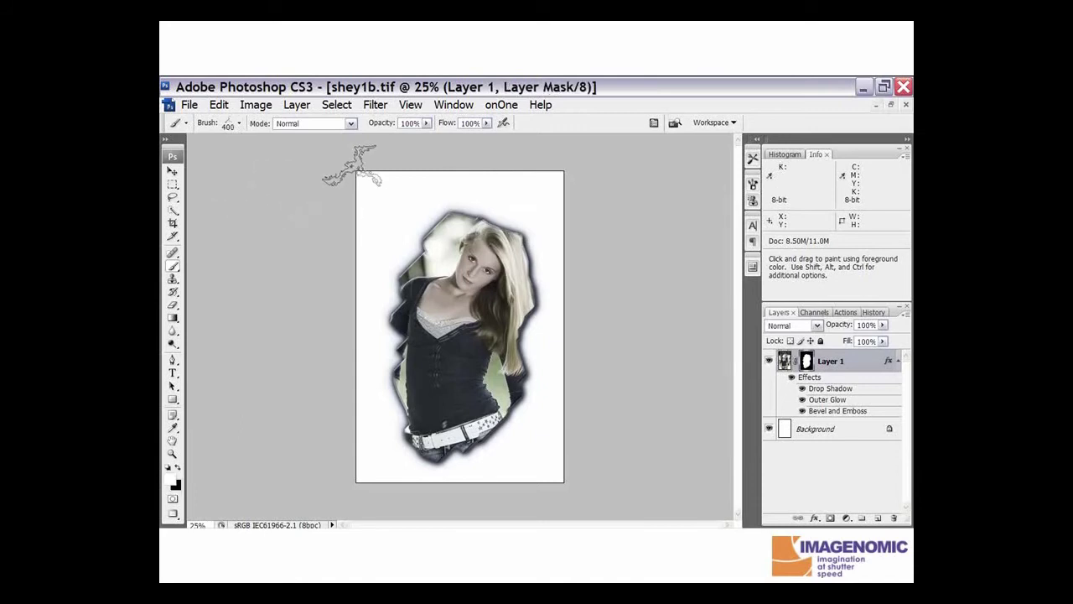
mouse_move(359, 168)
left_mouse_down()
mouse_move(365, 228)
mouse_move(351, 330)
mouse_move(373, 338)
mouse_move(351, 463)
mouse_move(543, 480)
mouse_move(570, 476)
mouse_move(527, 448)
mouse_move(536, 406)
mouse_move(565, 419)
mouse_move(552, 395)
mouse_move(544, 256)
mouse_move(555, 239)
mouse_move(564, 249)
mouse_move(555, 272)
mouse_move(542, 182)
mouse_move(555, 180)
mouse_move(500, 172)
mouse_move(561, 172)
mouse_move(374, 168)
mouse_move(398, 255)
mouse_move(456, 208)
mouse_move(360, 206)
mouse_move(369, 178)
mouse_move(357, 277)
mouse_move(376, 344)
mouse_move(355, 480)
mouse_move(366, 450)
mouse_move(401, 474)
mouse_move(347, 379)
mouse_move(423, 379)
mouse_move(473, 495)
mouse_move(488, 438)
mouse_move(544, 389)
mouse_move(519, 306)
mouse_move(544, 268)
mouse_move(498, 202)
mouse_move(478, 197)
mouse_move(431, 197)
mouse_move(368, 269)
mouse_move(402, 277)
mouse_move(415, 197)
mouse_move(406, 172)
mouse_move(427, 297)
mouse_move(382, 318)
mouse_move(403, 277)
mouse_move(503, 192)
mouse_move(554, 369)
mouse_move(528, 436)
mouse_move(599, 314)
mouse_move(570, 203)
left_mouse_up()
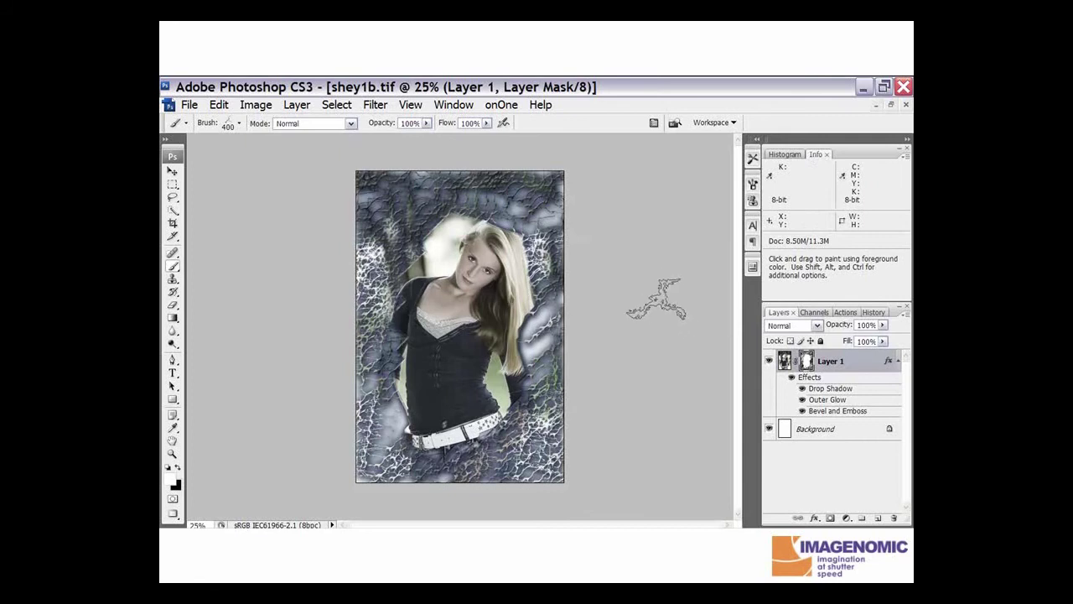
Bow the Curves upward on Layer 1's mask to lighten it
key("ctrl+m")
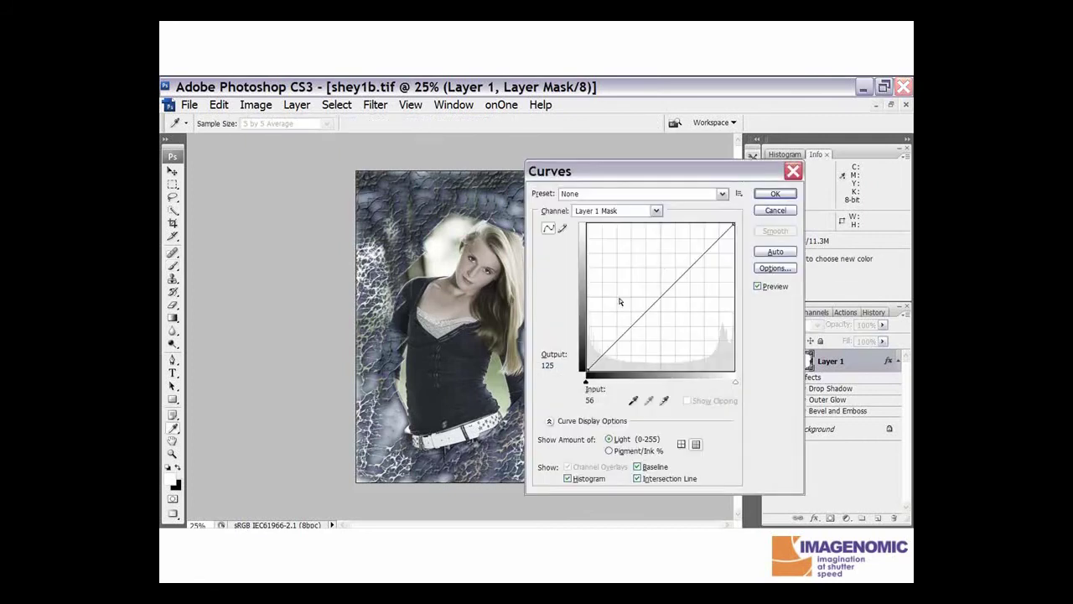
mouse_move(668, 299)
left_mouse_down()
mouse_move(657, 251)
mouse_move(661, 333)
mouse_move(659, 288)
left_mouse_up()
Apply the curves, select Background, and set the foreground colour to blue #1377c5
left_click(774, 193)
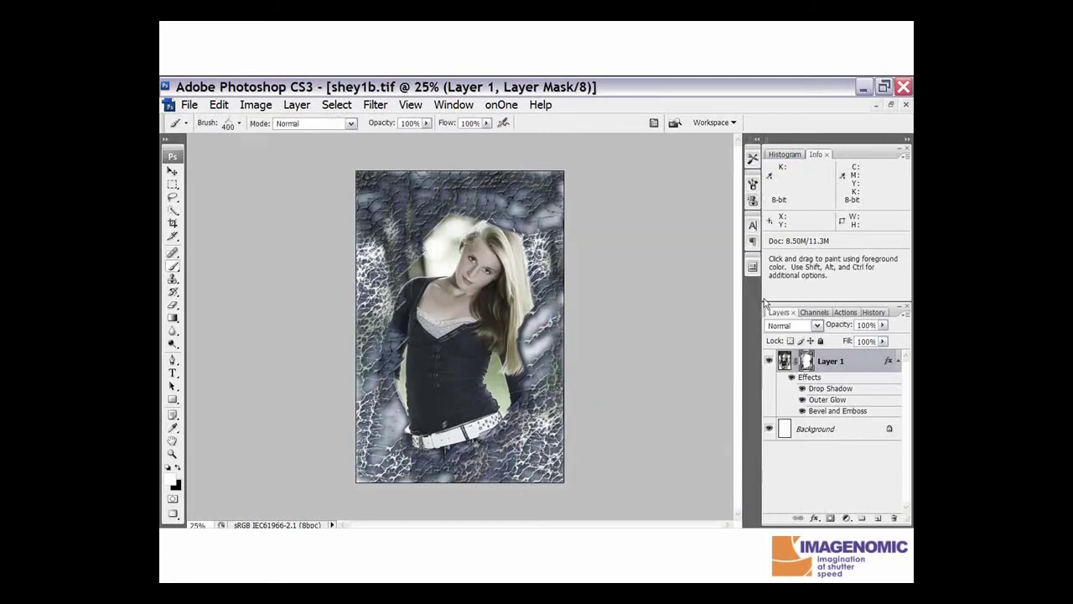
left_click(785, 429)
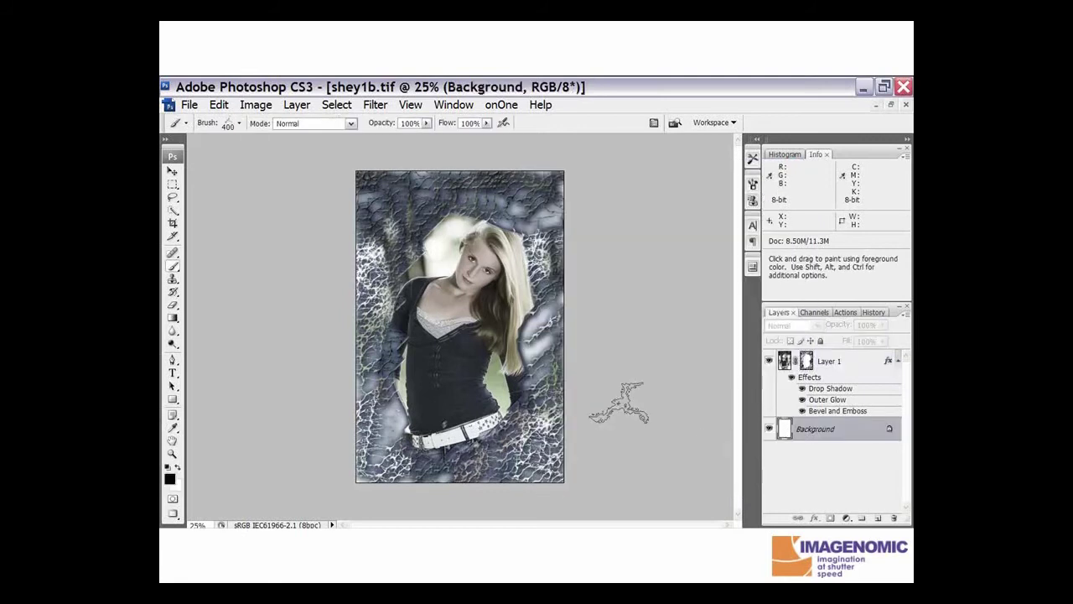
left_click(169, 479)
left_click(704, 356)
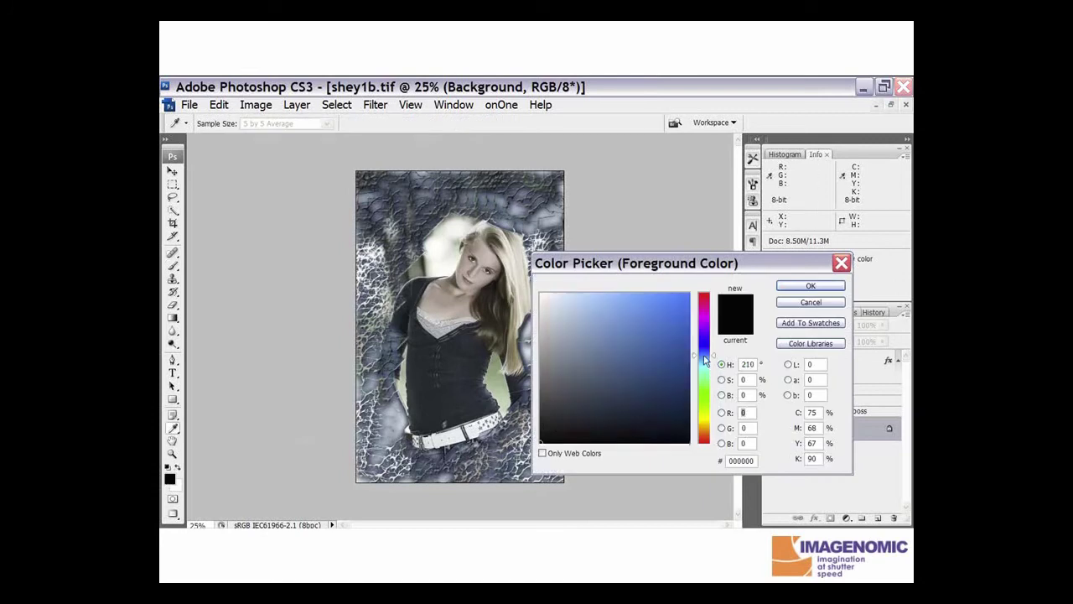
left_click(676, 326)
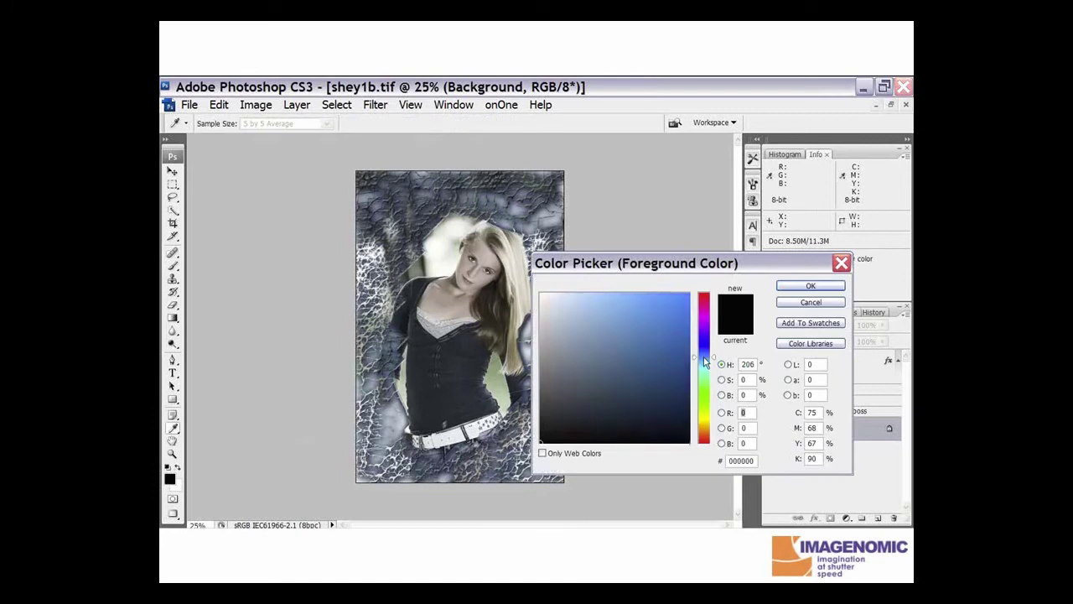
left_click(808, 286)
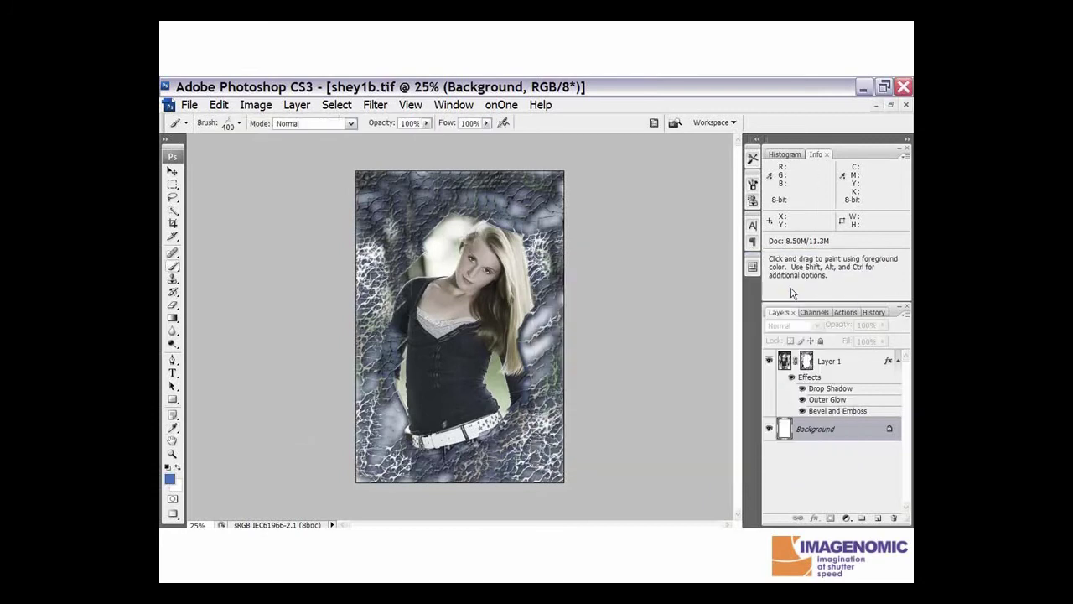
Draw a radial gradient on Background from the portrait's bust to the lower-right corner
left_click(172, 320)
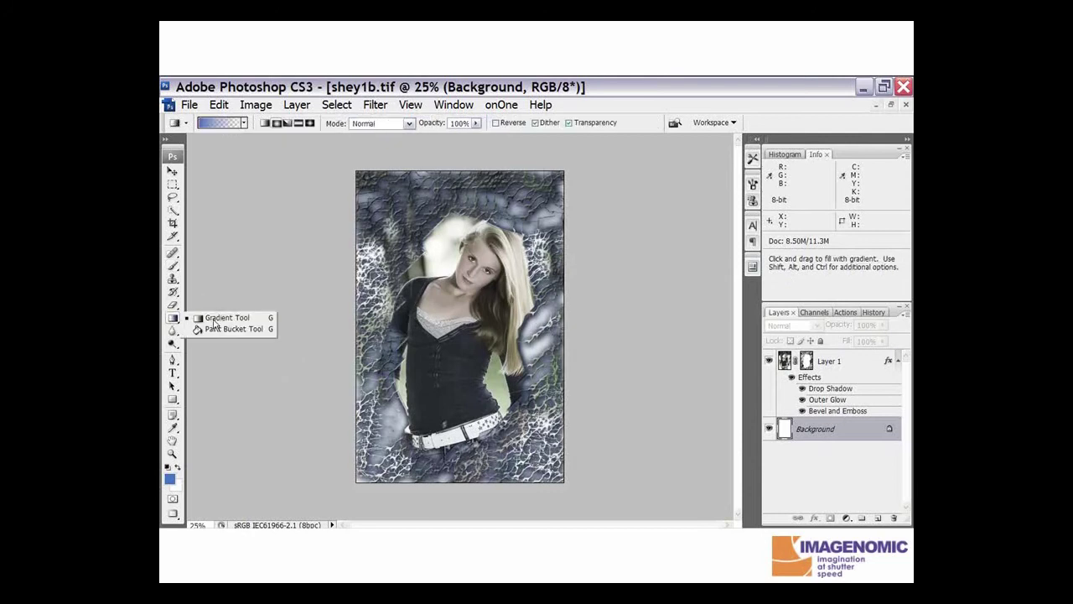
left_click(277, 123)
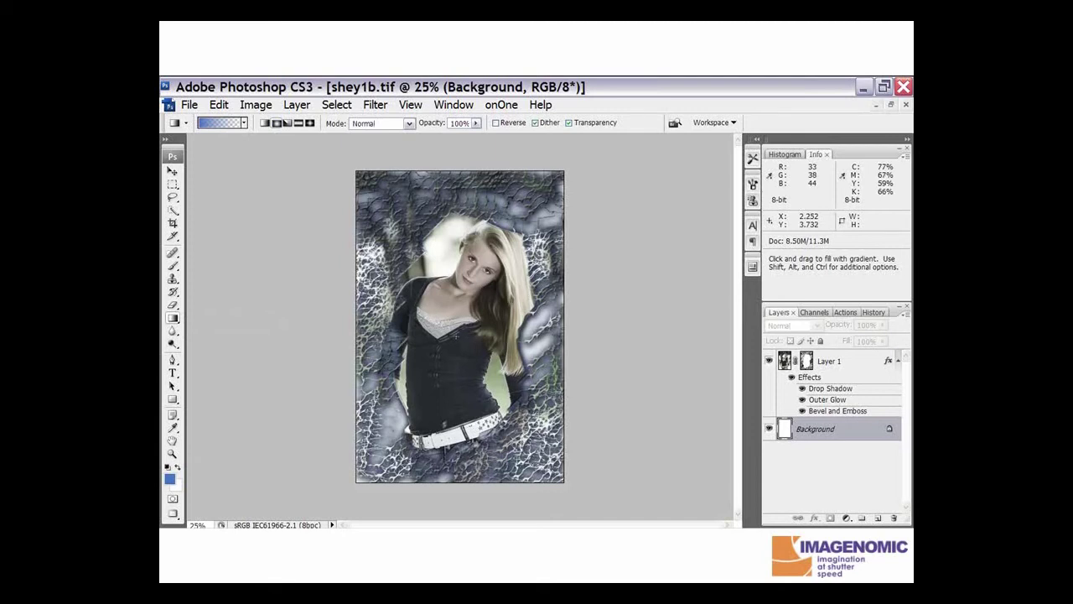
left_click_drag(456, 335, 565, 485)
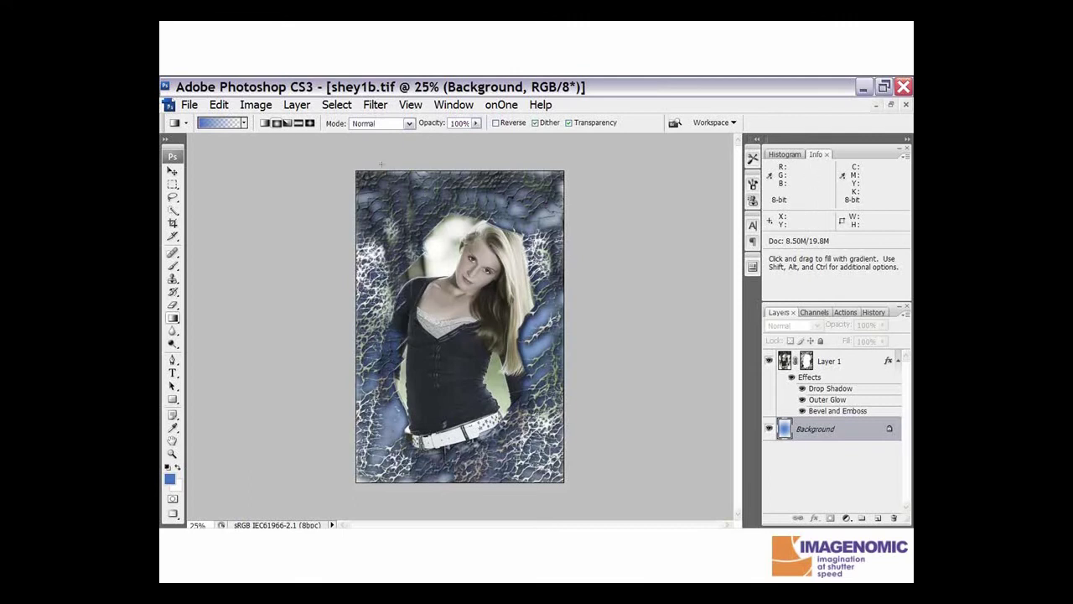
Apply the Texture > Texturizer filter to the blue gradient background
left_click(375, 104)
mouse_move(511, 409)
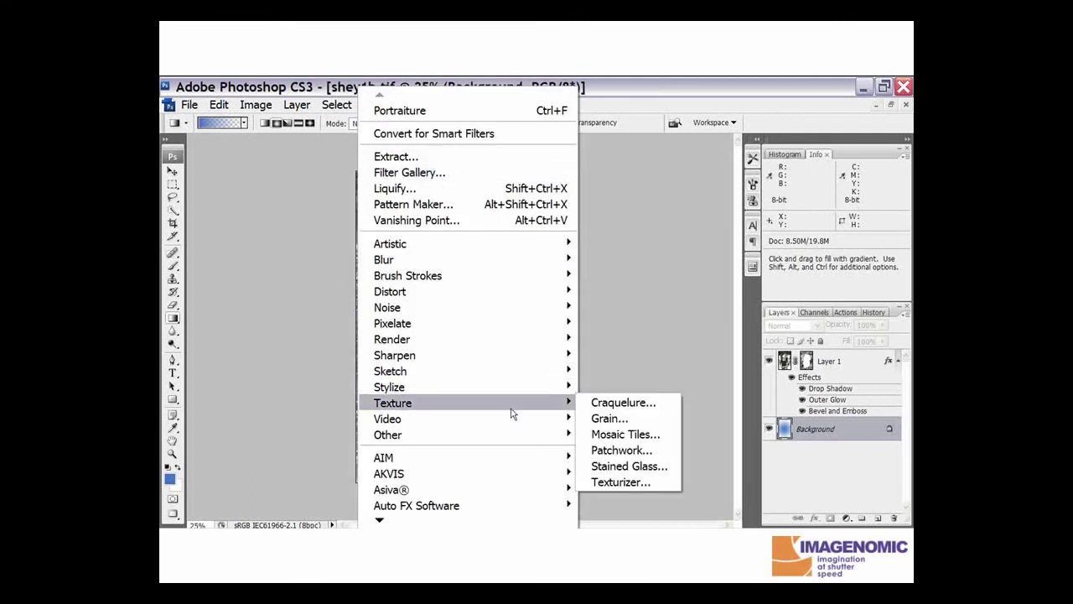
left_click(630, 489)
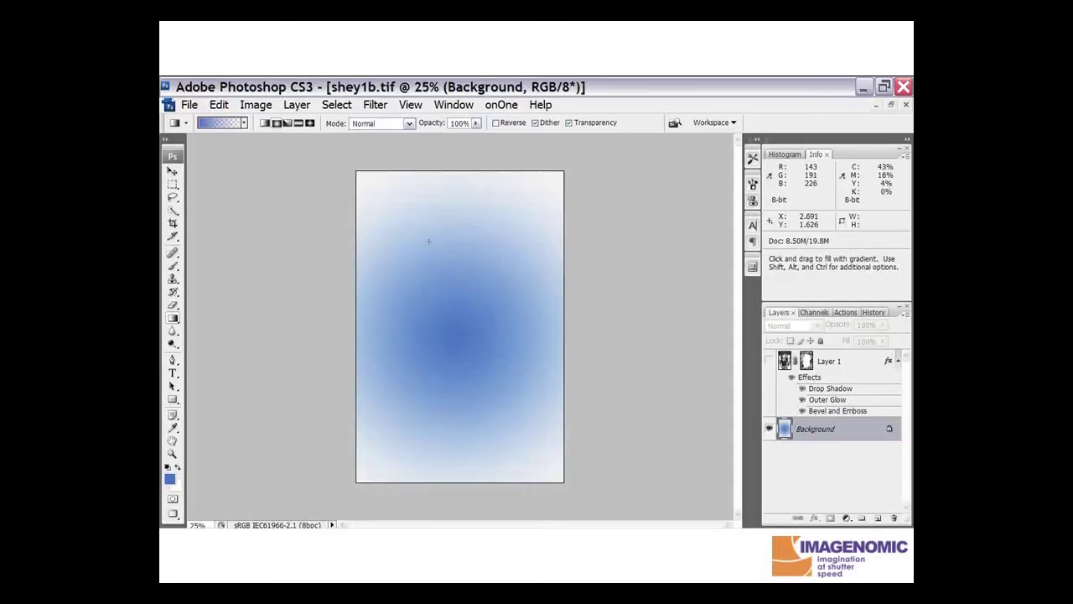
Make Layer 1 visible again above the texturized blue background
left_click(769, 362)
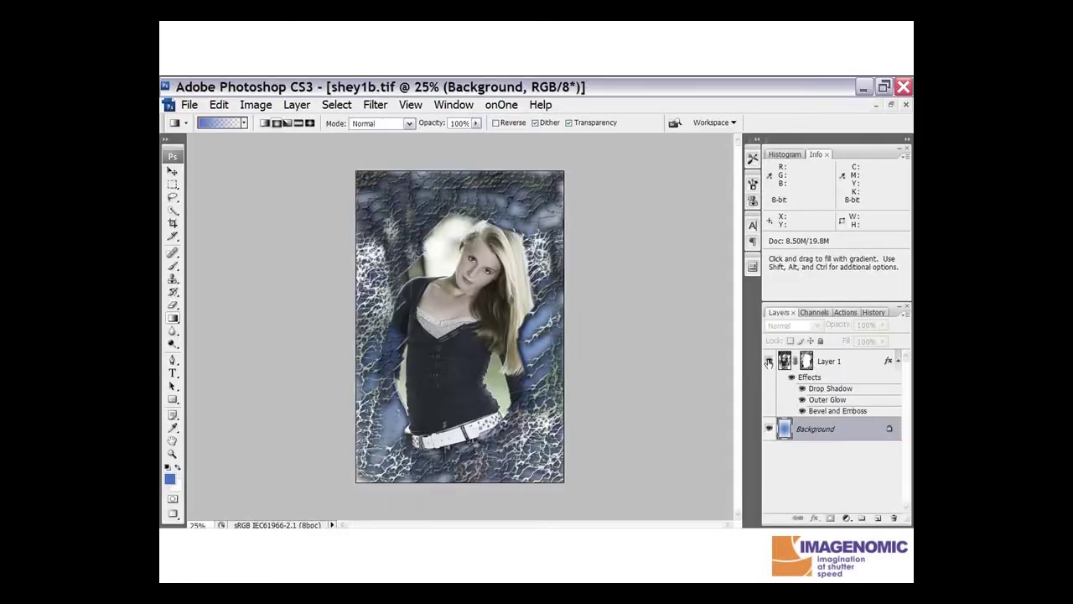